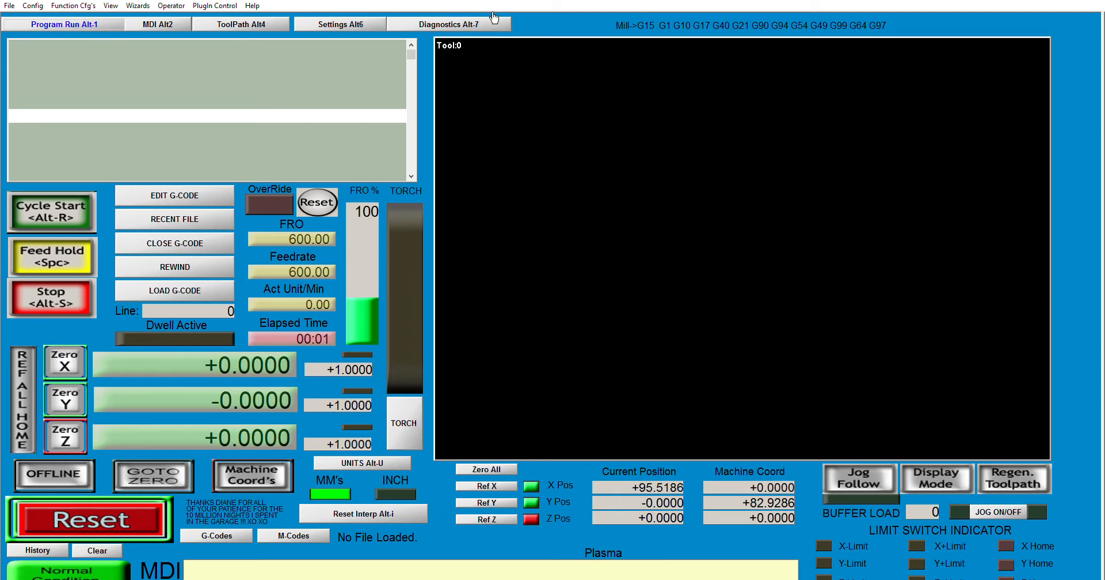
# Tour the Settings, MDI and Diagnostics screens, returning each time to the Program Run screen.
pyautogui.click(474, 23)
pyautogui.click(355, 23)
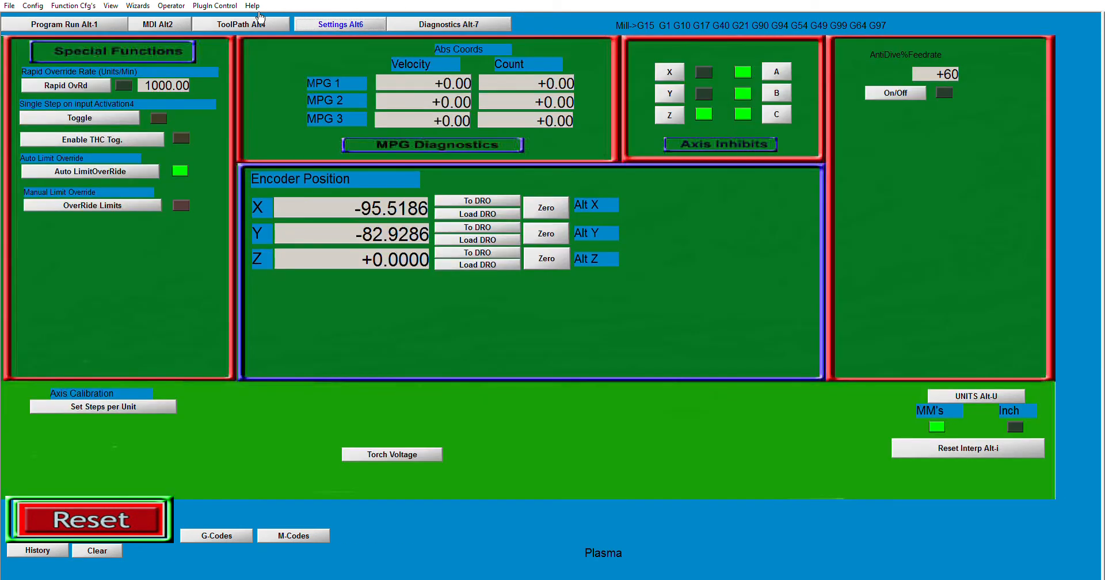
pyautogui.click(260, 23)
pyautogui.click(143, 23)
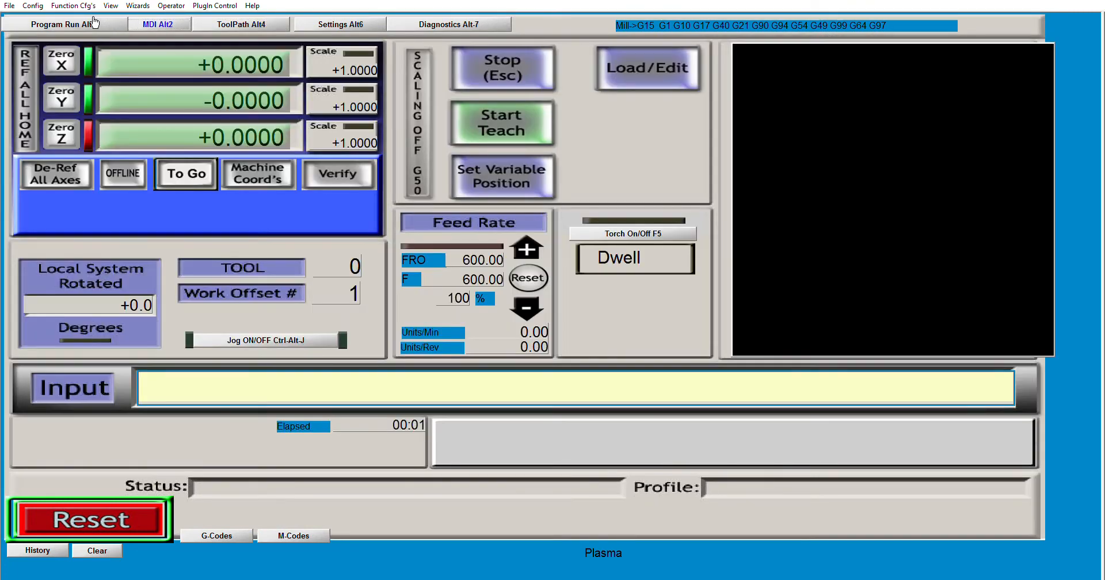
pyautogui.click(94, 23)
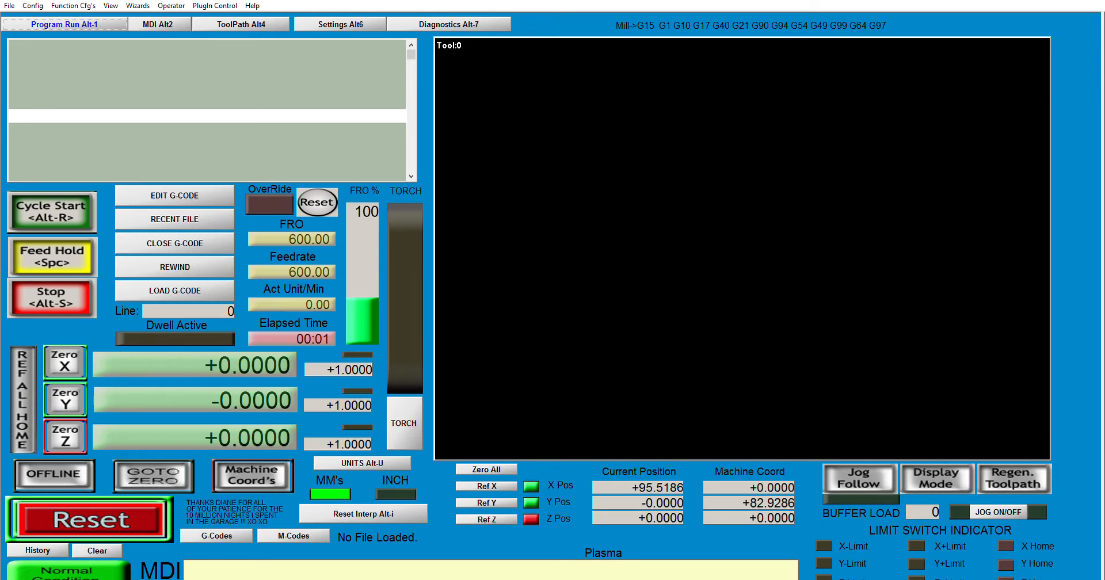
pyautogui.click(458, 24)
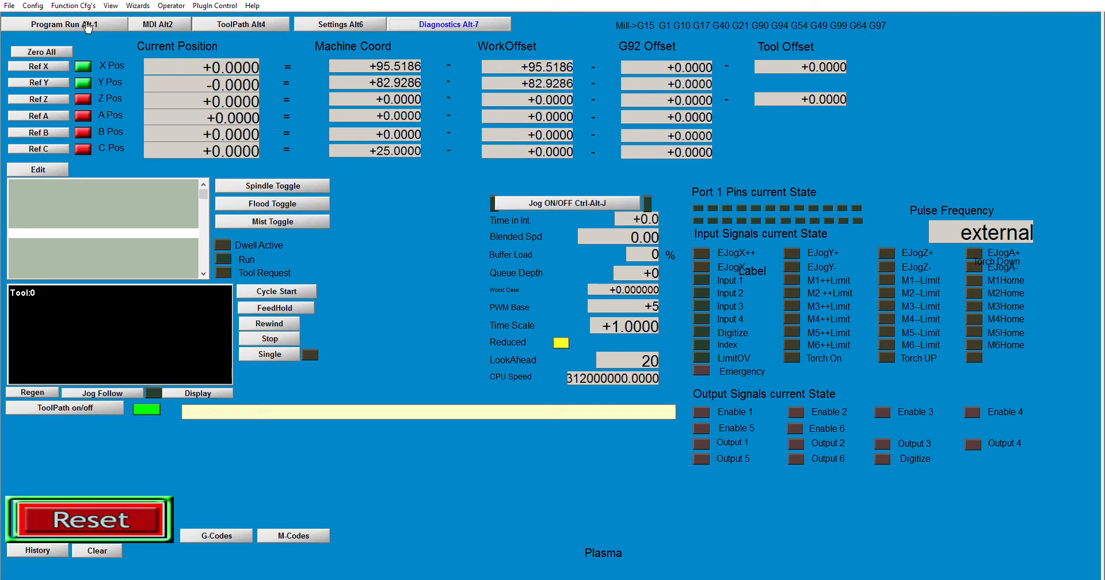
pyautogui.click(75, 24)
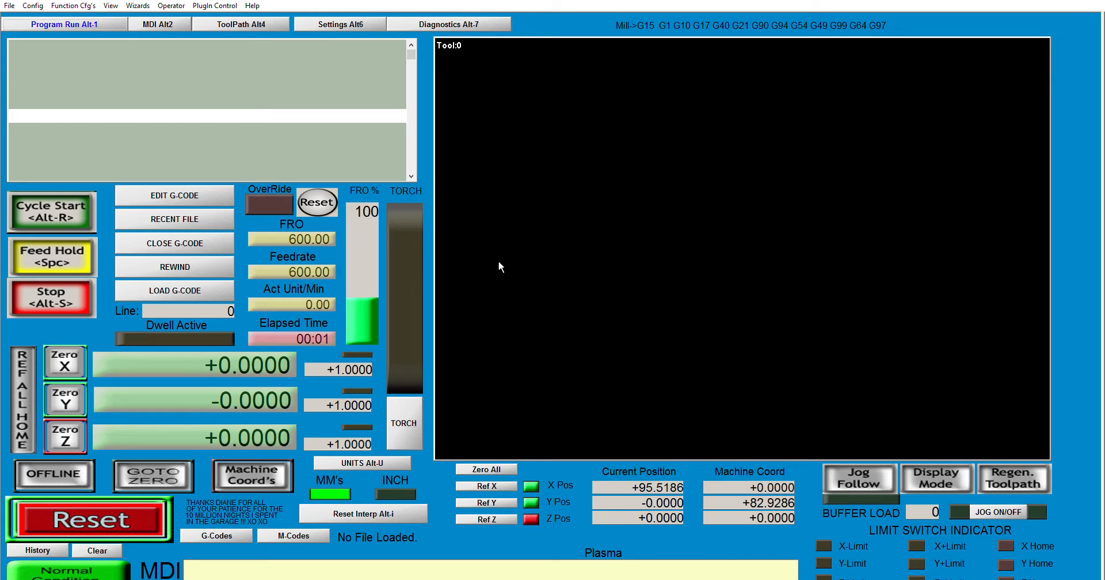
pyautogui.click(441, 23)
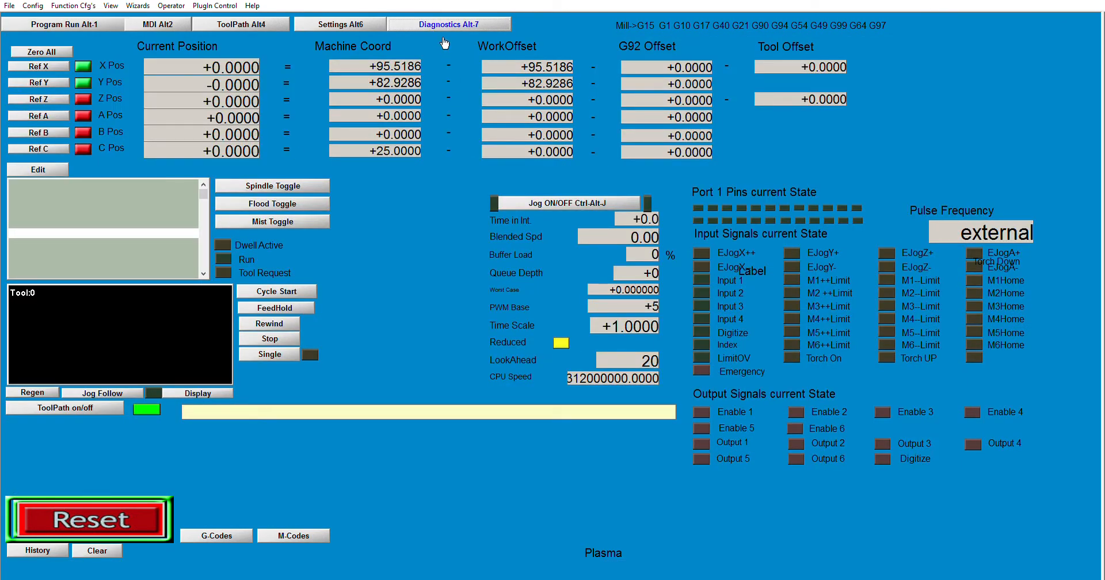
pyautogui.click(69, 23)
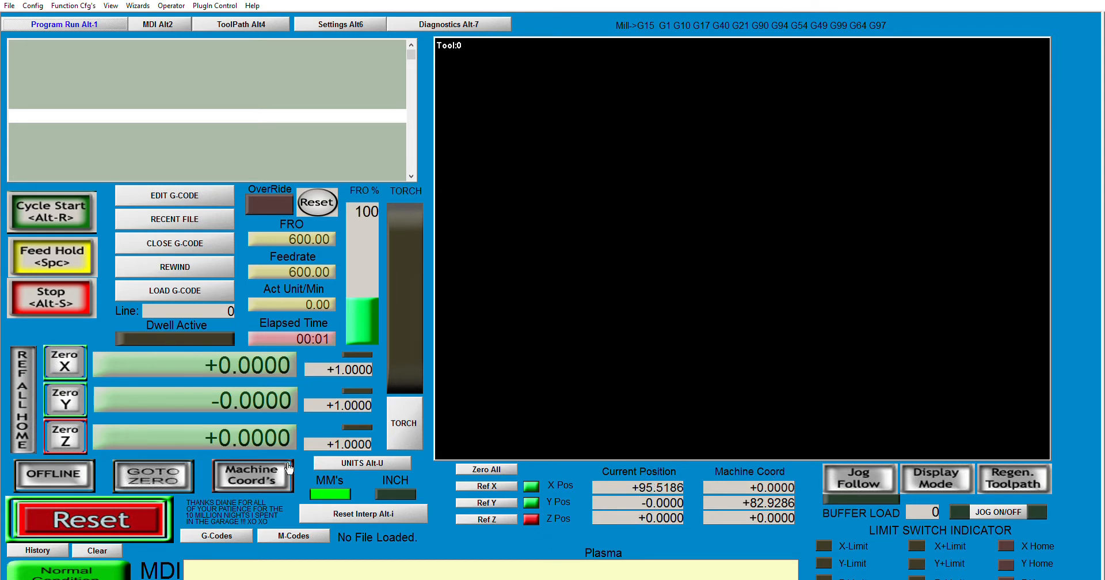
# Toggle the position readouts to machine coordinates and back to work coordinates.
pyautogui.click(256, 471)
pyautogui.click(259, 474)
pyautogui.click(258, 474)
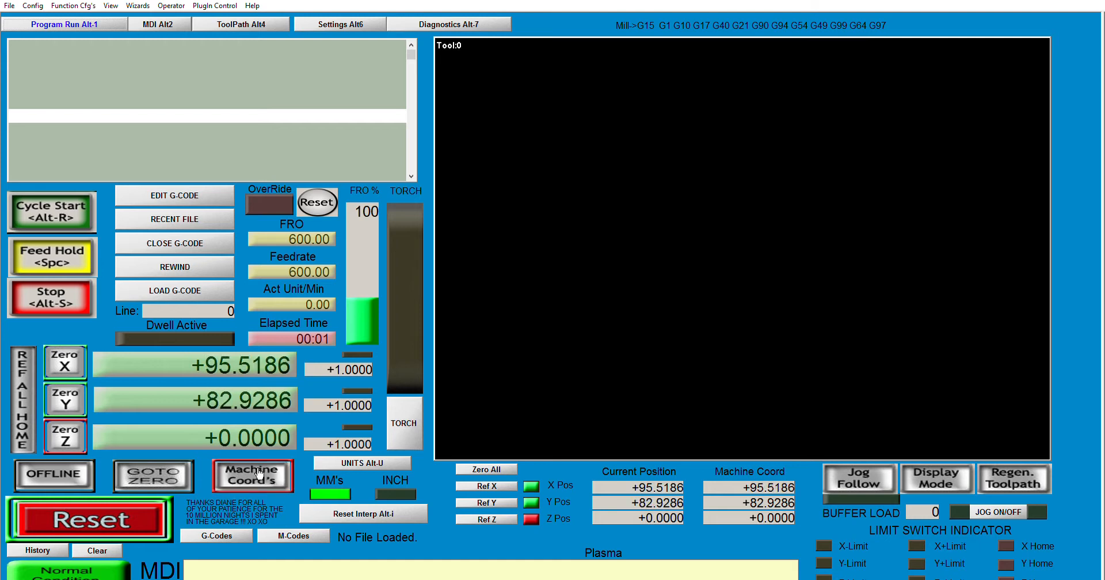
pyautogui.click(260, 473)
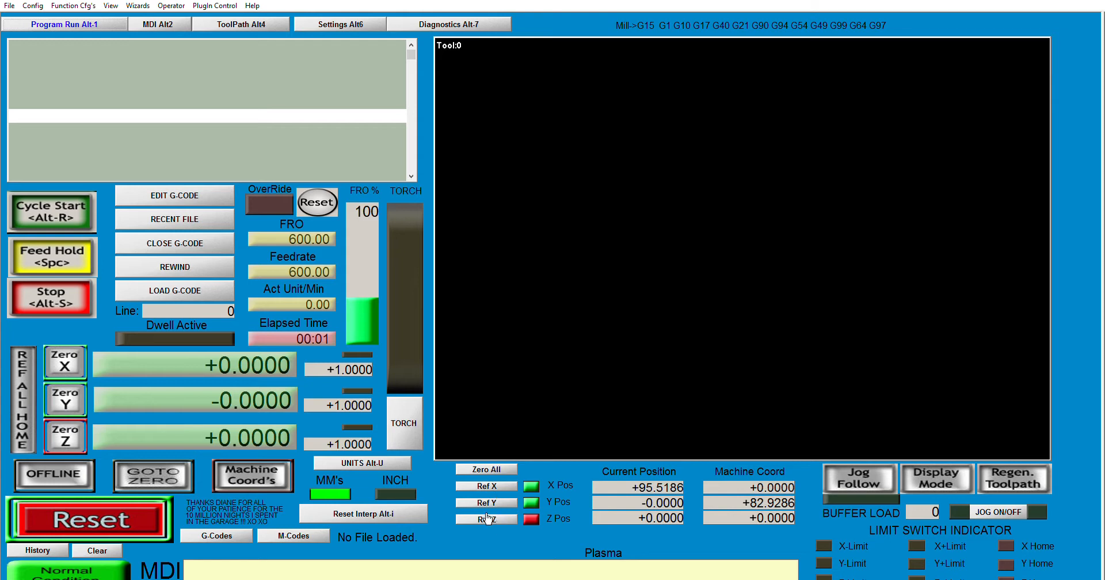
# Switch the units to inches and back to millimetres.
pyautogui.click(375, 462)
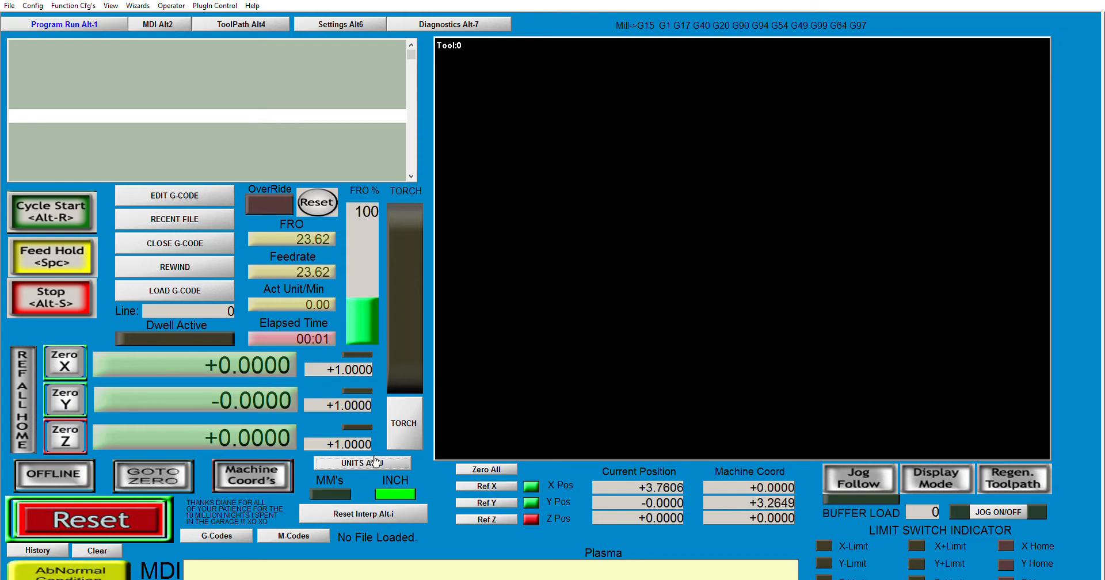
pyautogui.click(376, 462)
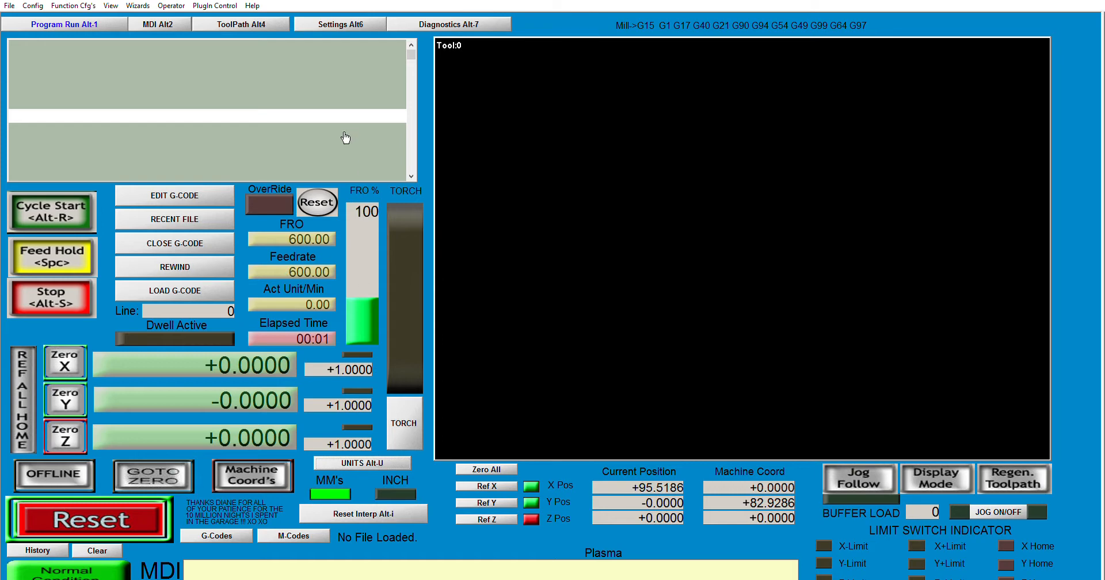
# Browse the Settings and Diagnostics screens again and try the torch button on the Program Run screen.
pyautogui.click(346, 24)
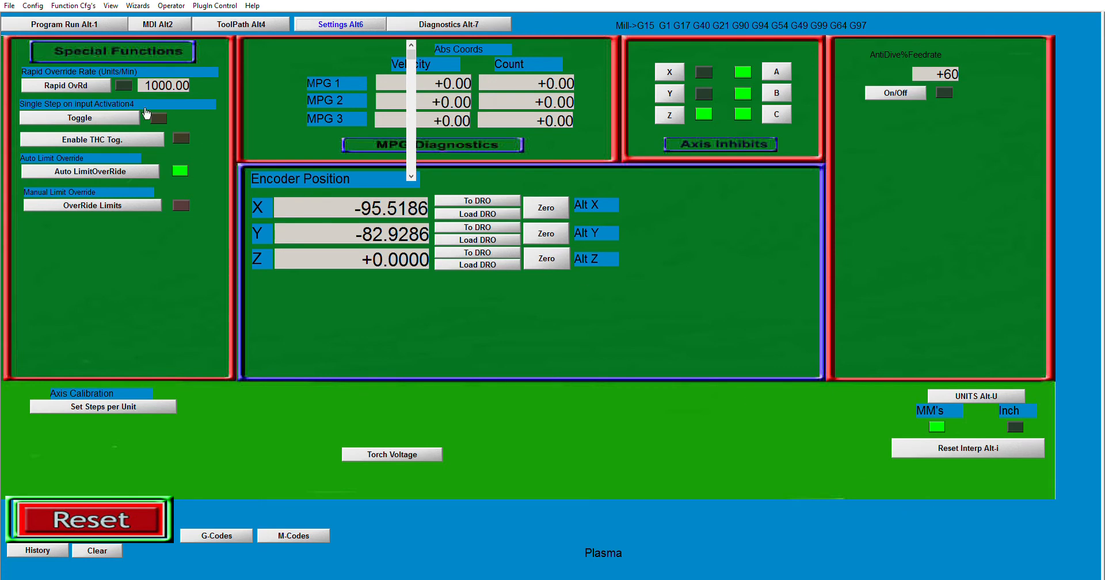
pyautogui.click(75, 24)
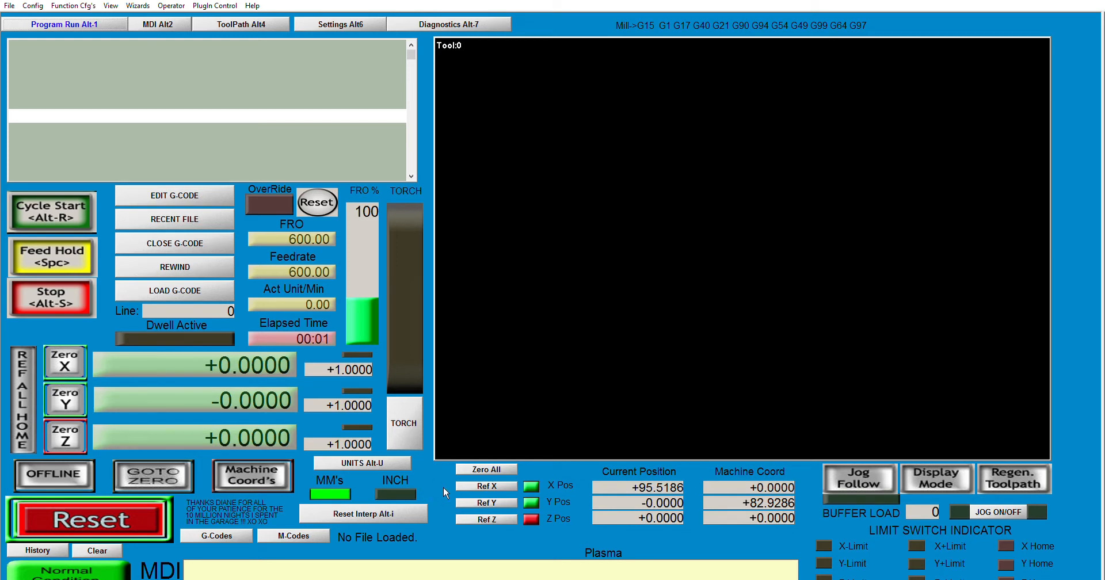
pyautogui.click(413, 22)
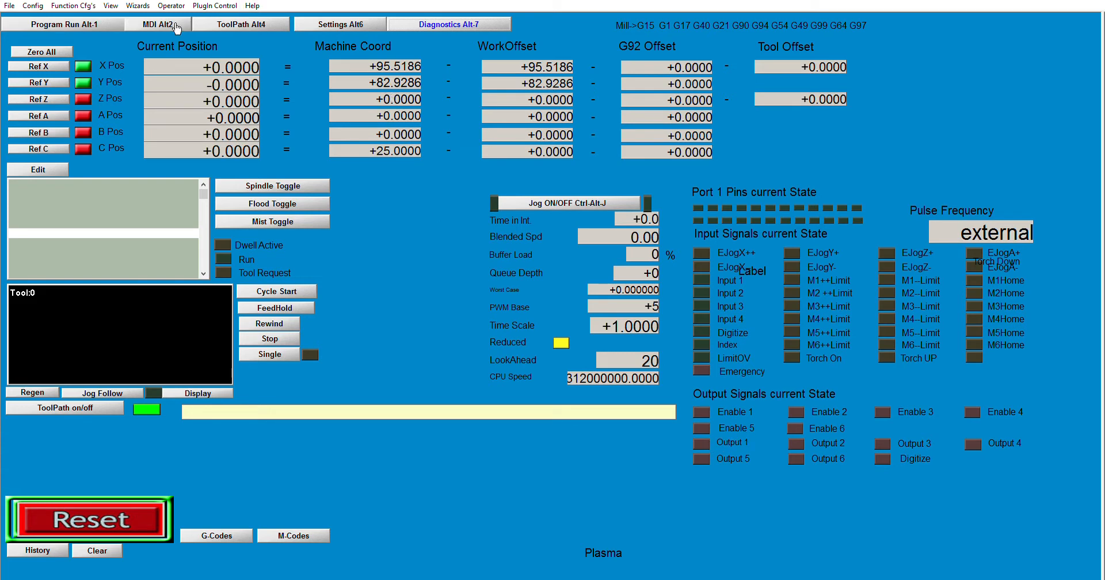
pyautogui.click(89, 23)
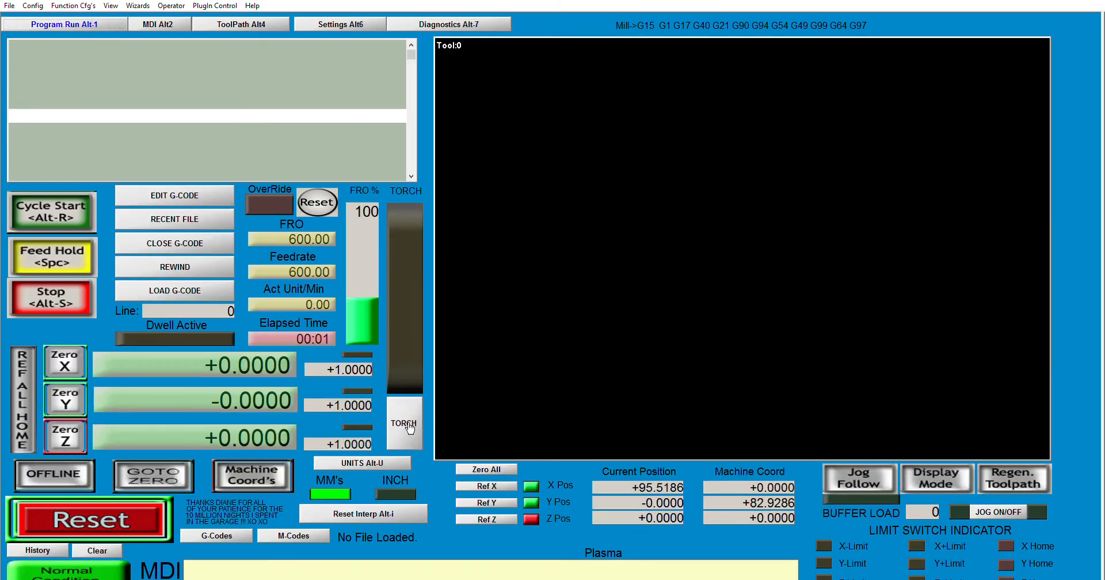
pyautogui.click(415, 424)
pyautogui.click(426, 24)
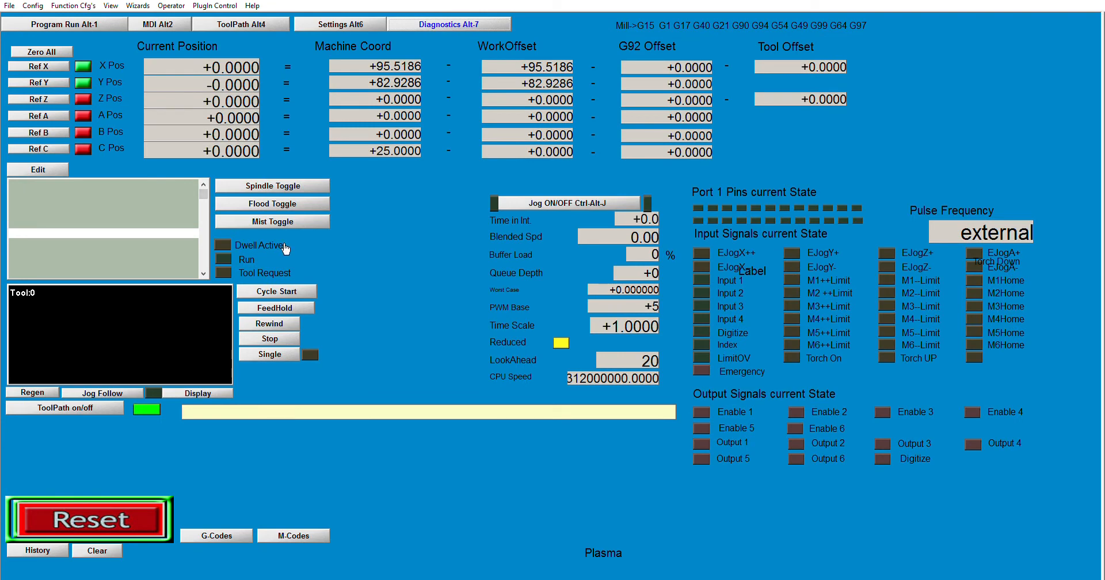
pyautogui.click(95, 23)
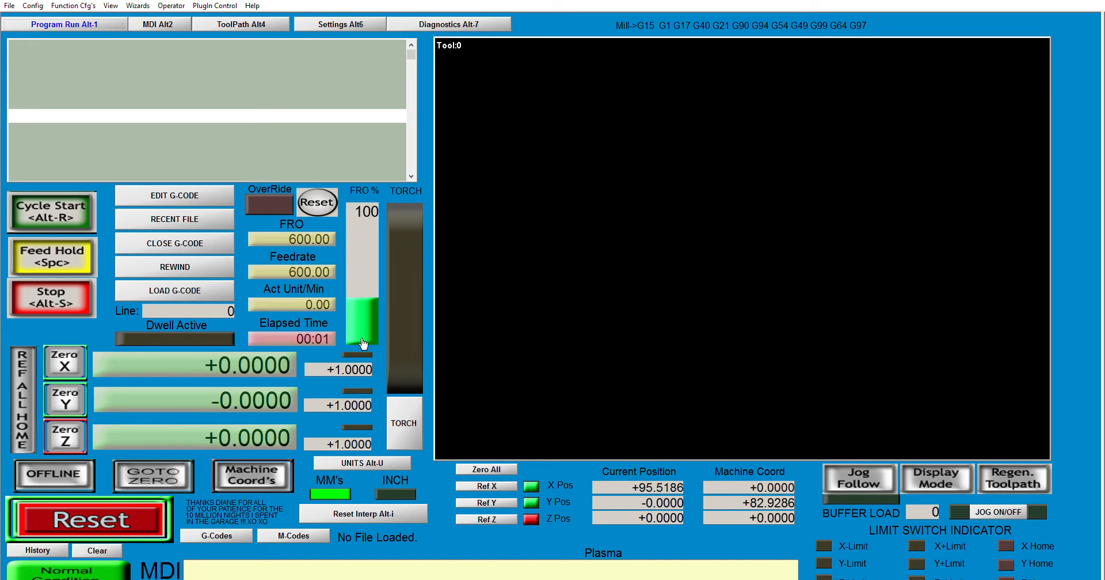
# Raise the feed rate override to about 215% and reset it.
pyautogui.click(311, 118)
pyautogui.scroll(-2, 311, 132)
pyautogui.scroll(2, 311, 132)
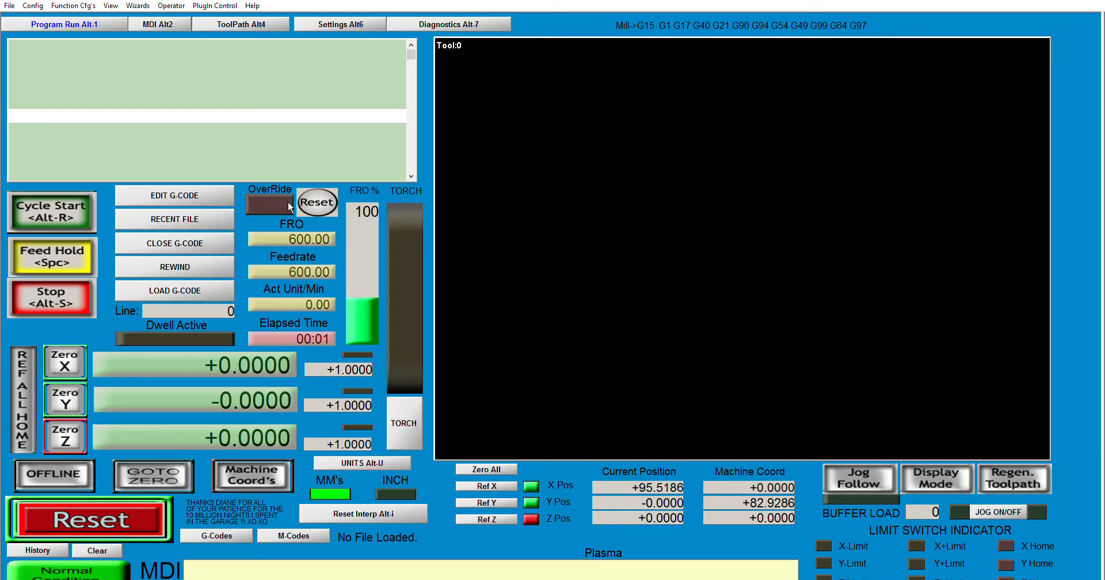
pyautogui.moveTo(362, 301); pyautogui.dragTo(363, 240)
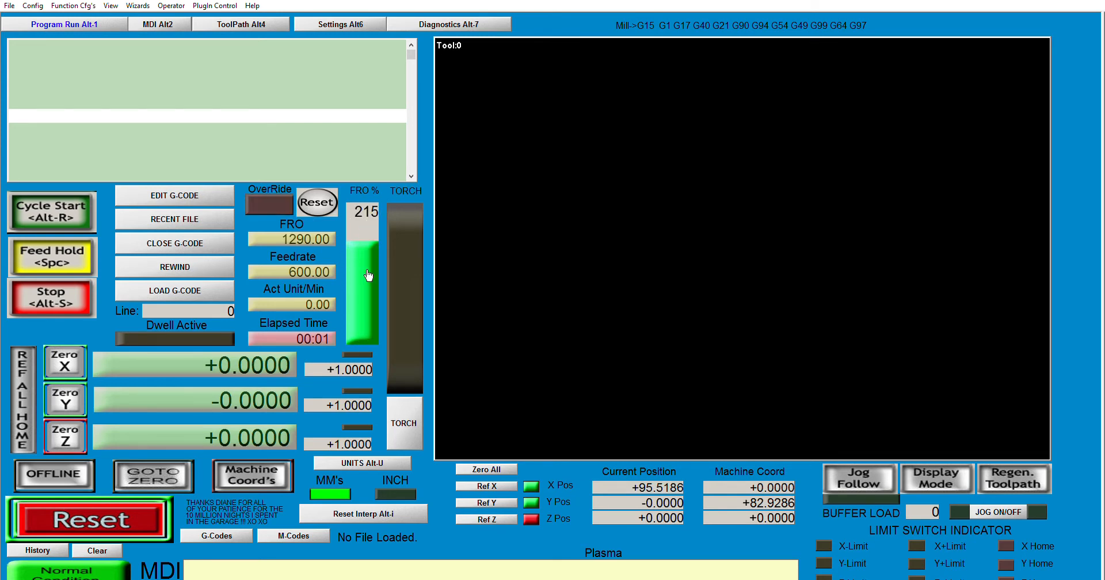
pyautogui.click(329, 203)
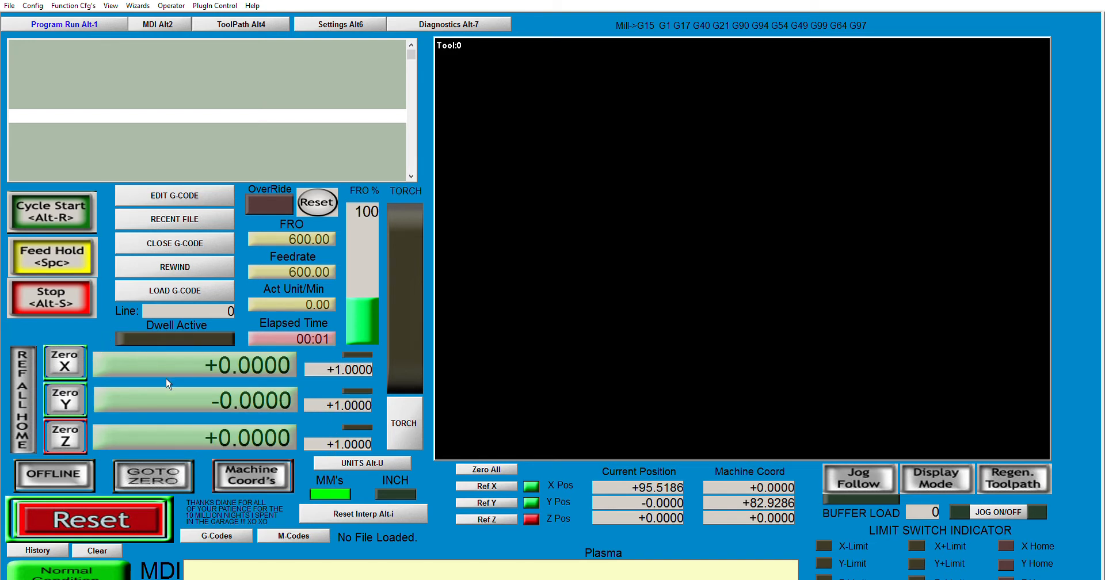
# Open the G-code and M-code reference screens.
pyautogui.click(266, 479)
pyautogui.click(266, 479)
pyautogui.click(226, 534)
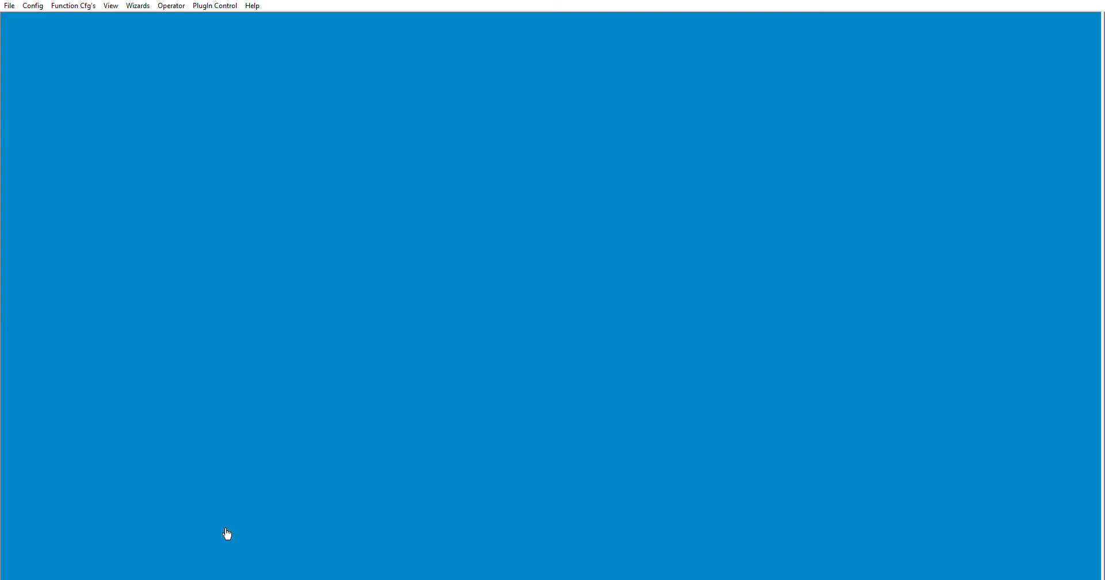
pyautogui.click(309, 536)
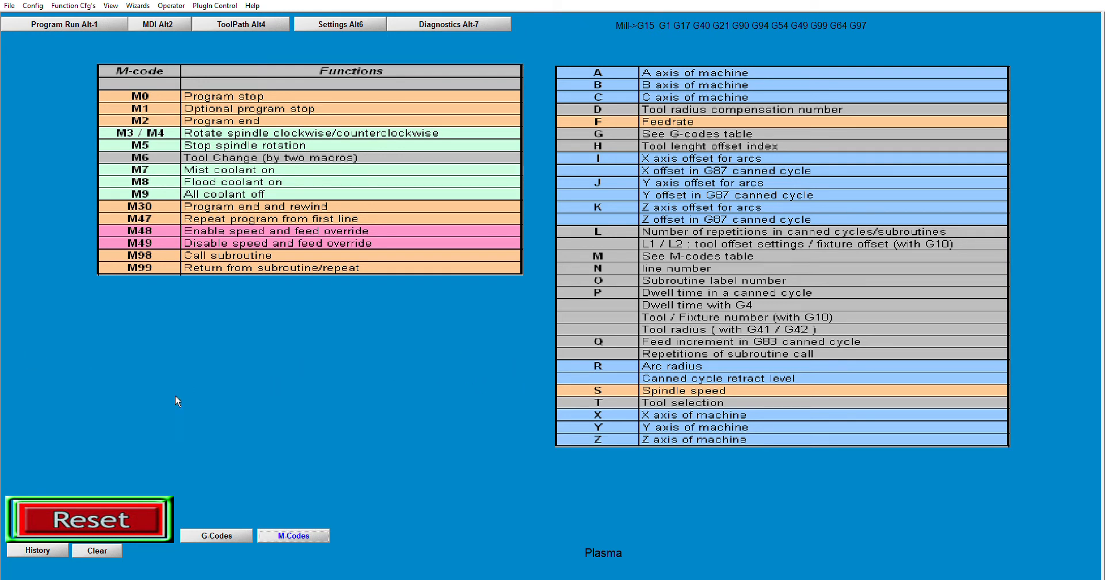
# Return to Program Run and send the machine home by entering G28 on the MDI line.
pyautogui.click(66, 24)
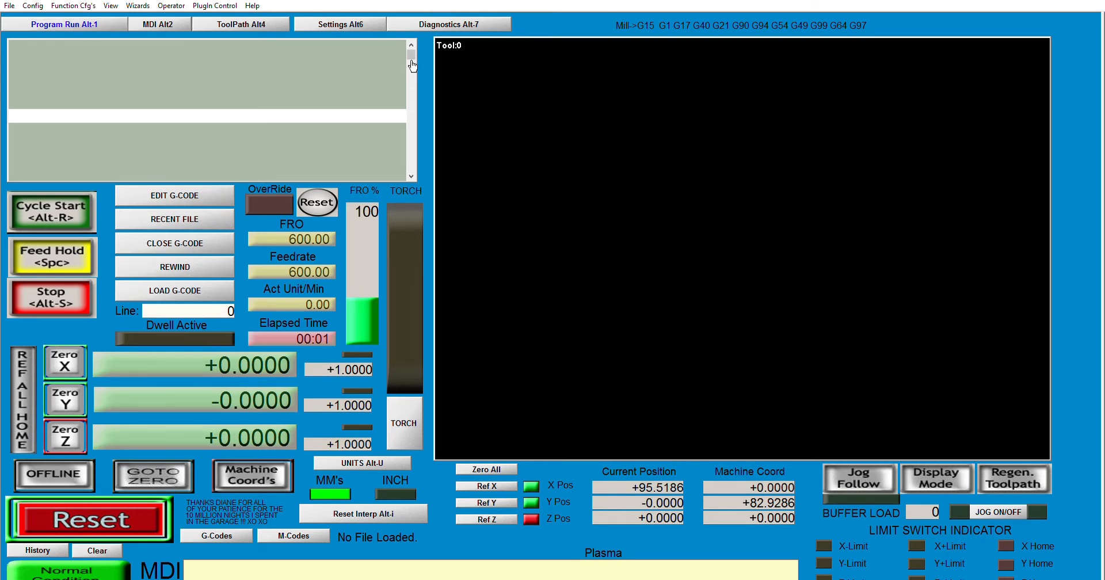
pyautogui.moveTo(412, 53); pyautogui.dragTo(412, 75)
pyautogui.click(157, 23)
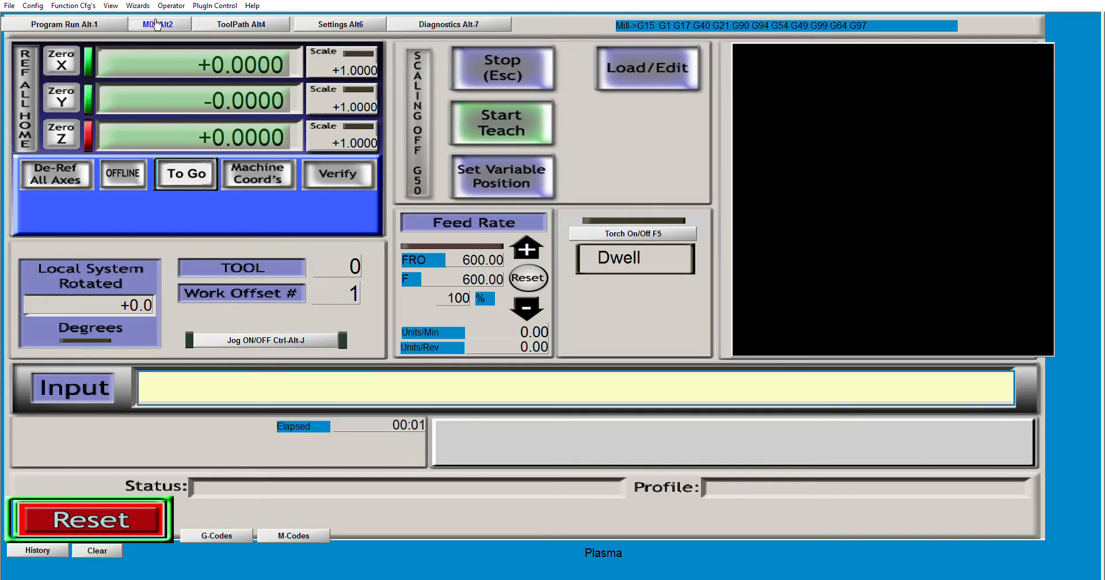
pyautogui.click(55, 23)
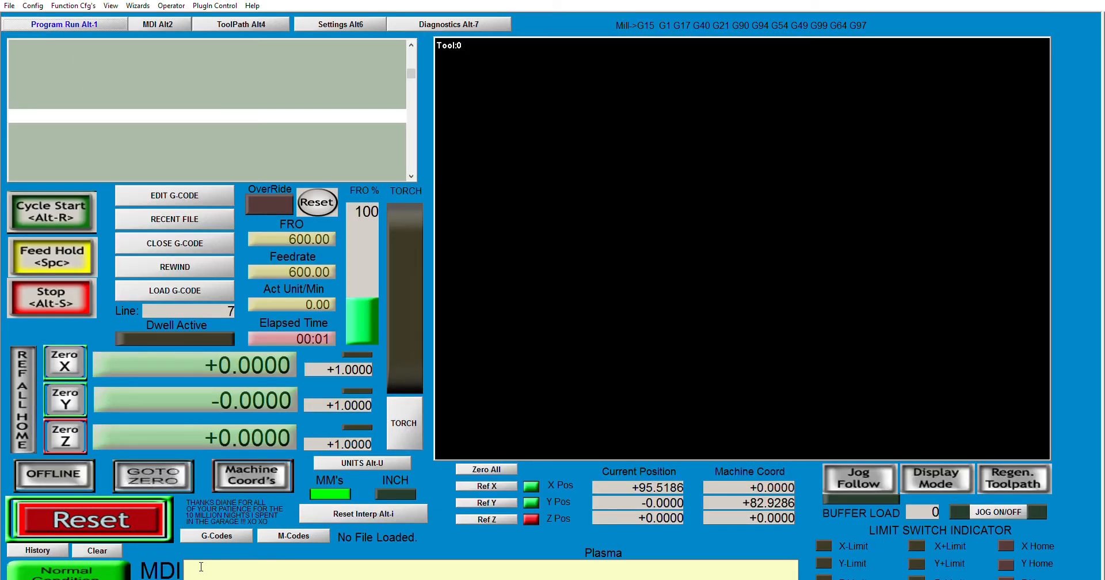
pyautogui.click(251, 574)
pyautogui.write('G28')
pyautogui.press('Return')
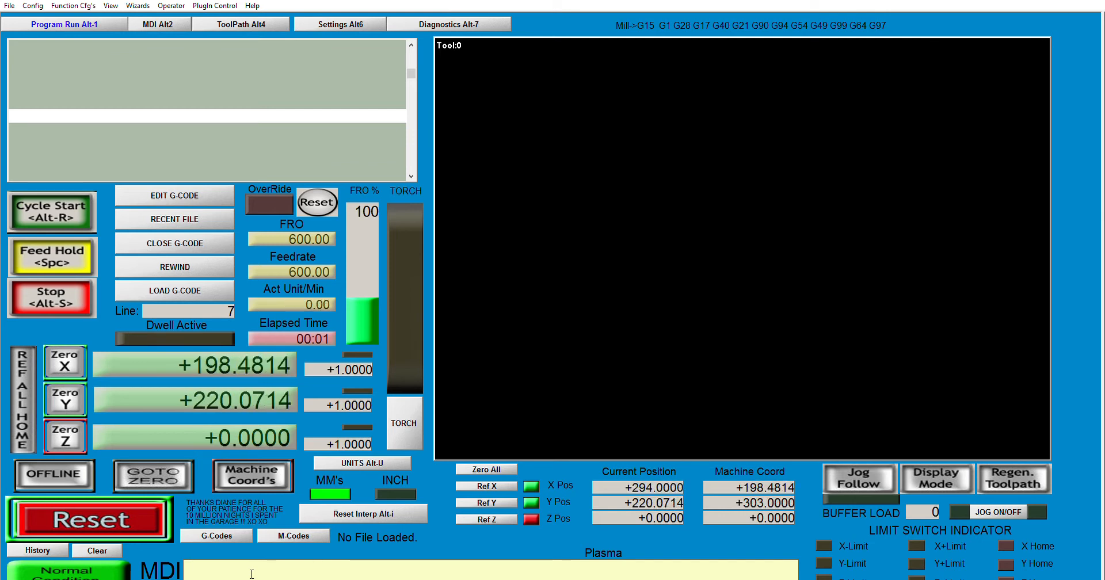
# Reference the X and Y axes.
pyautogui.click(223, 571)
pyautogui.click(495, 485)
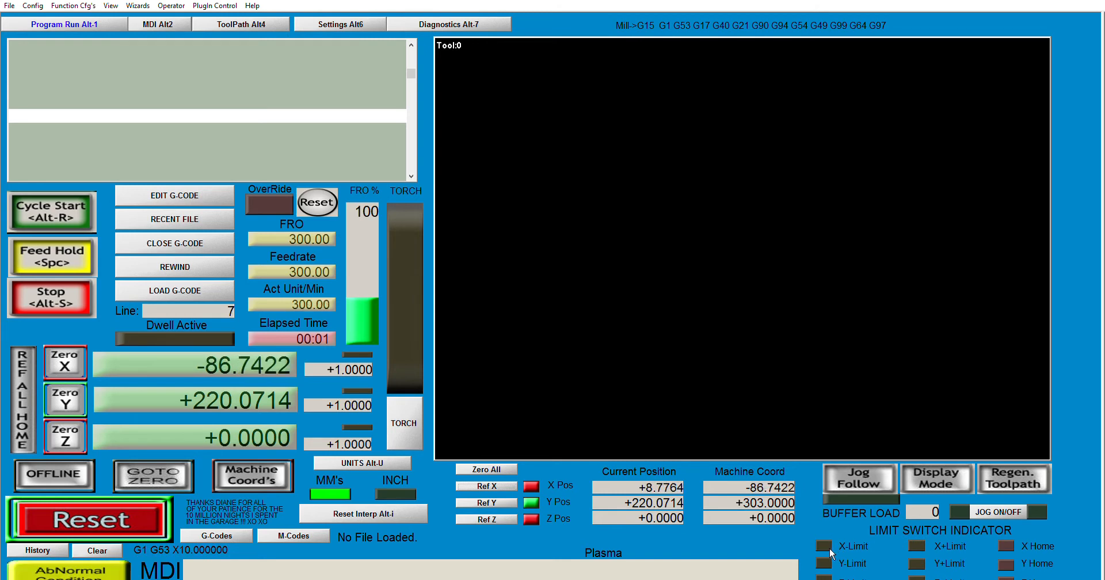
pyautogui.click(493, 503)
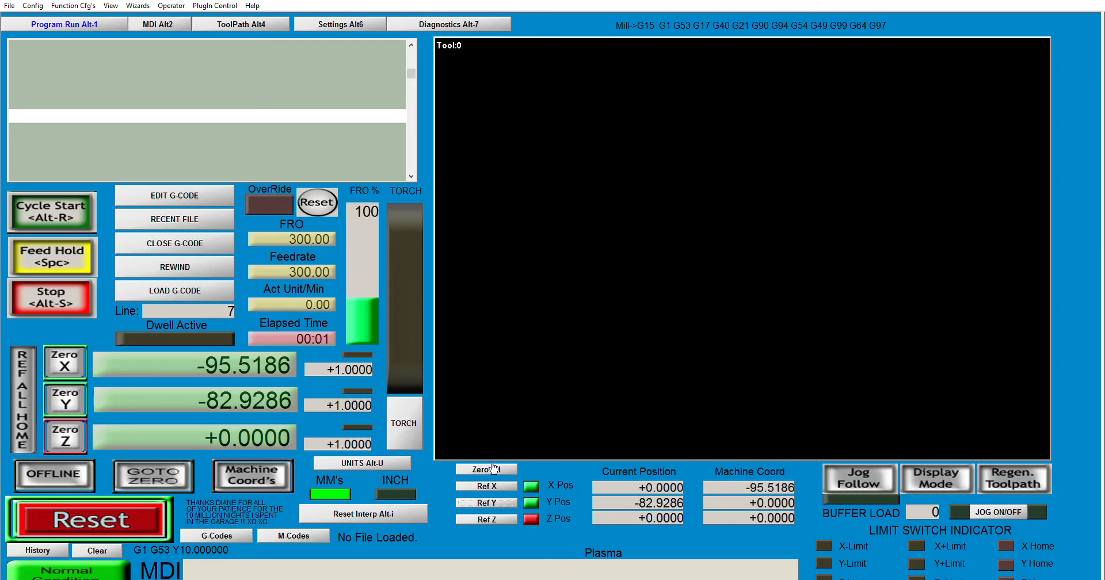
# Zero all axes from the Program Run screen.
pyautogui.click(444, 24)
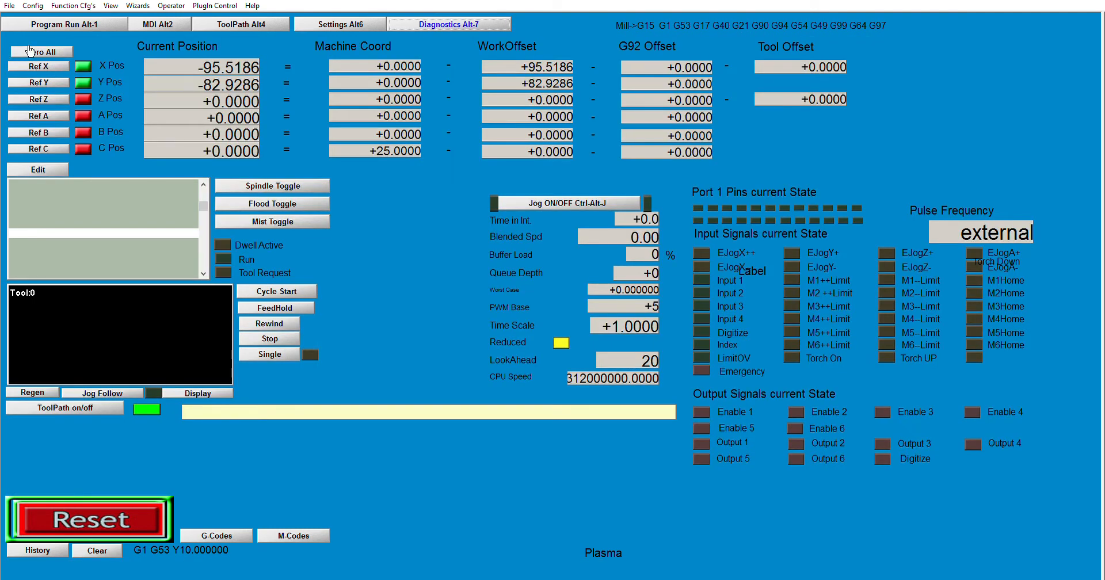
pyautogui.click(91, 23)
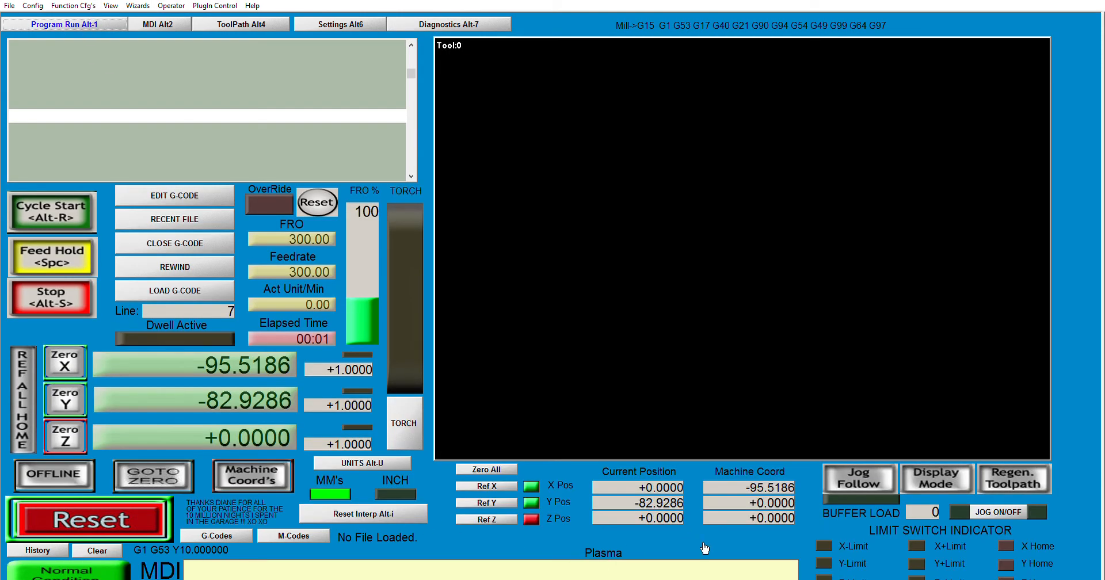
pyautogui.click(497, 470)
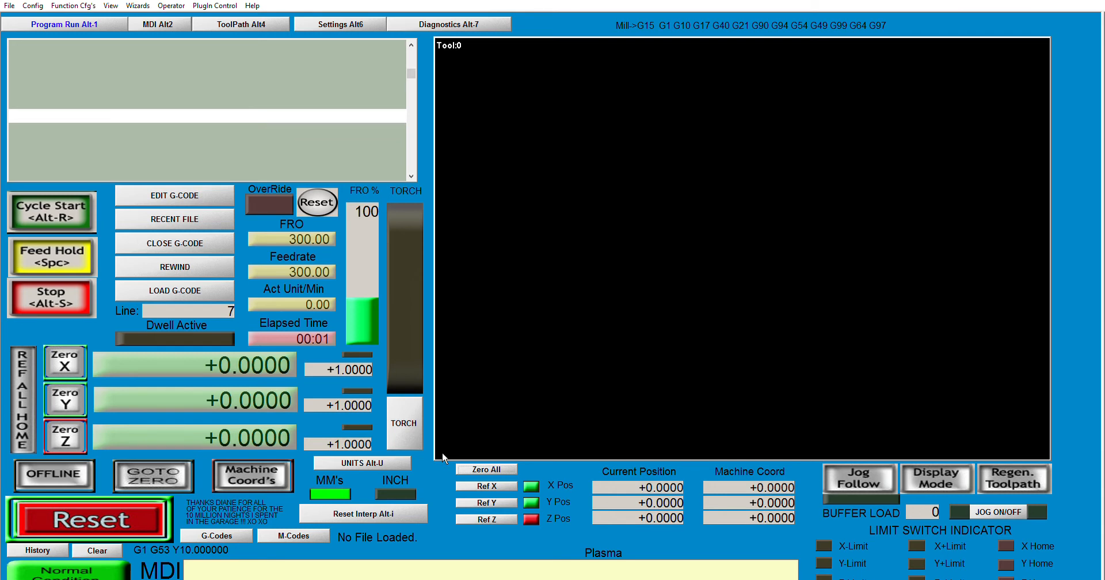
# Open the recent file GATE LOCK VIDEO.NC, preview its toolpath, and close the G-code file.
pyautogui.click(174, 217)
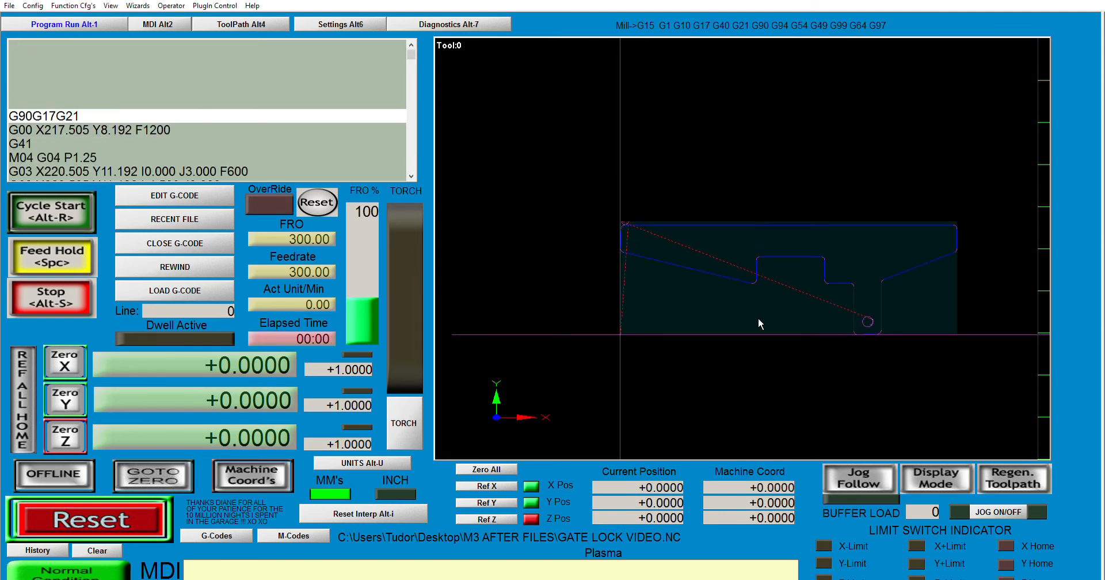
pyautogui.scroll(4, 745, 385)
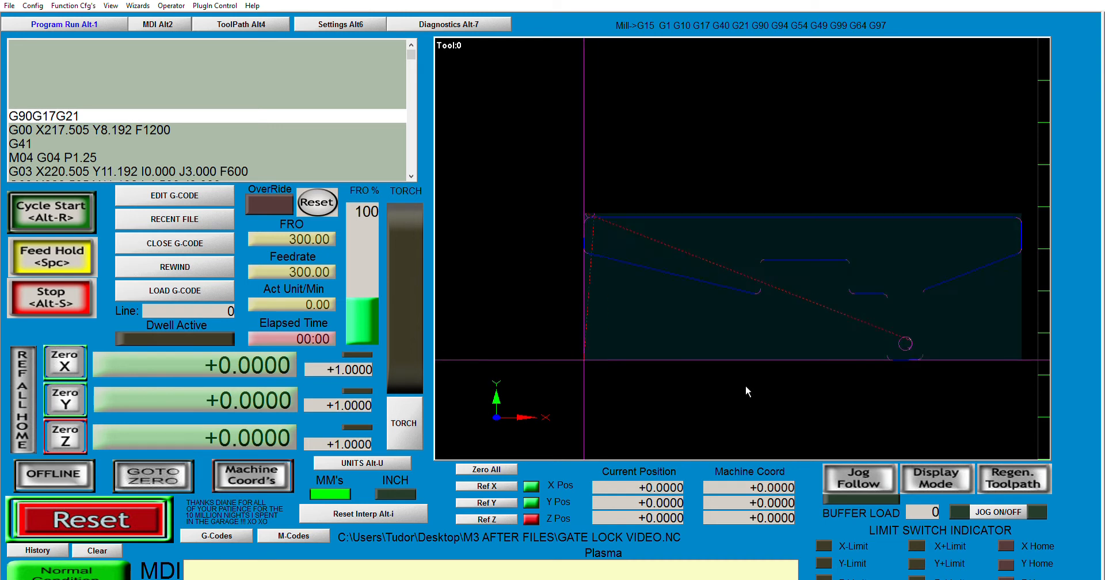
pyautogui.moveTo(806, 344); pyautogui.dragTo(740, 320, button='right')
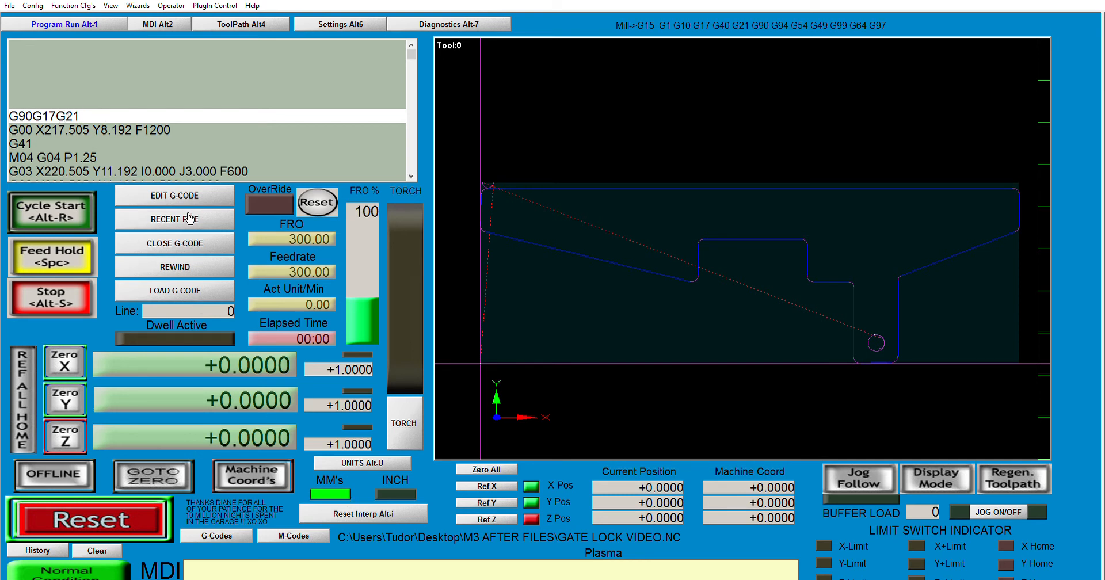
pyautogui.click(181, 237)
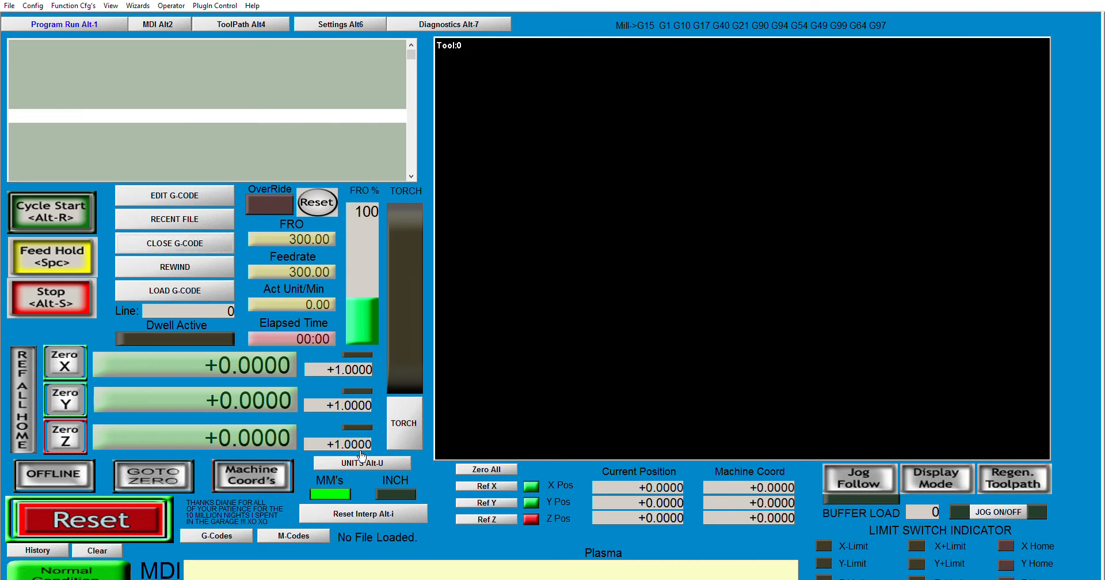
# Switch the display units to inches and bring GATE LOCK VIDEO.NC back into the toolpath view.
pyautogui.click(377, 463)
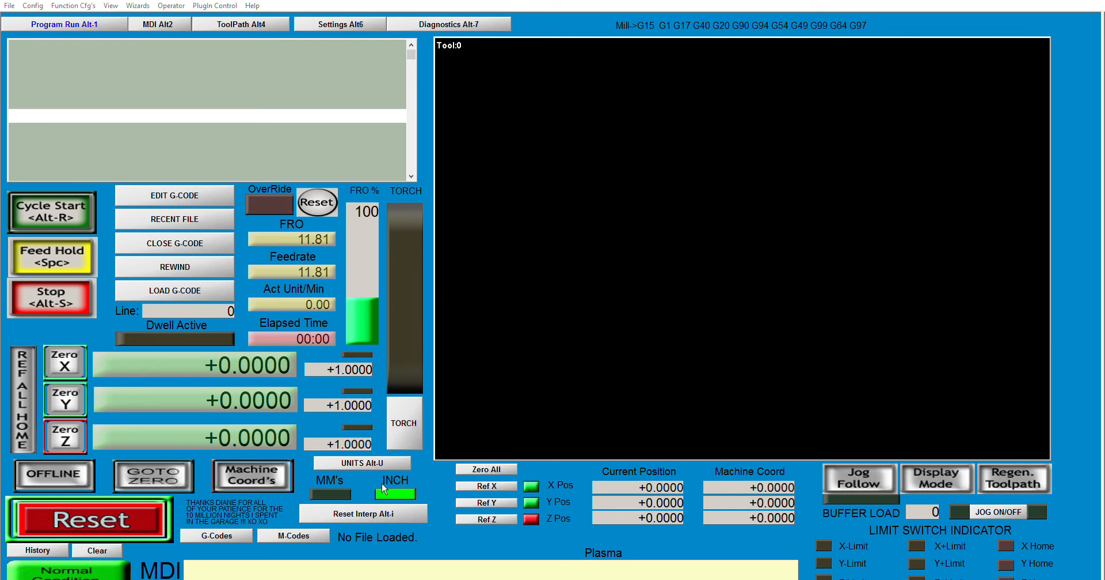
pyautogui.click(506, 338)
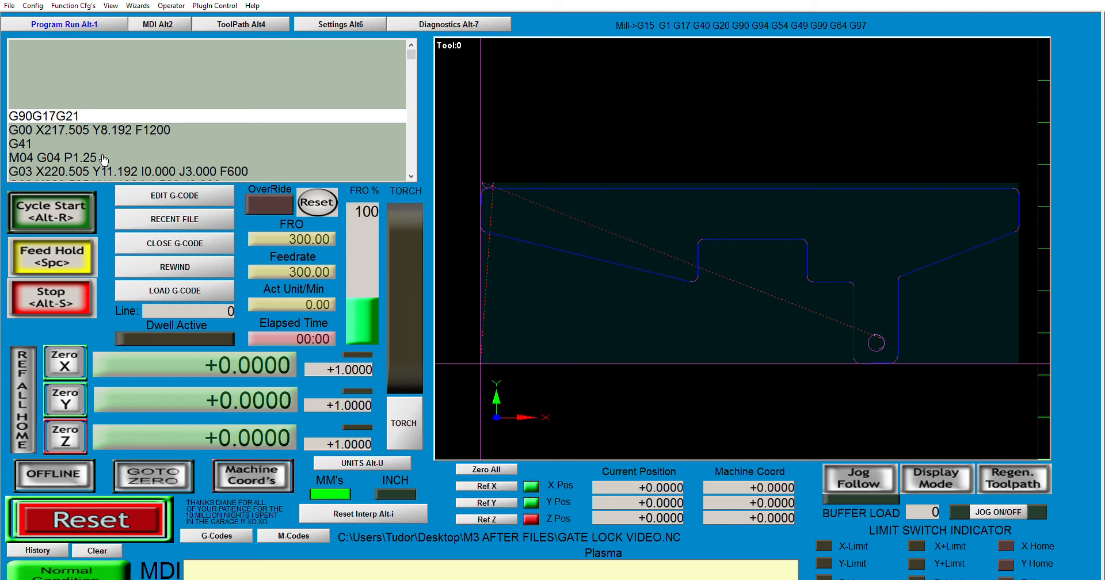
# Run the loaded program with Cycle Start and scroll through its G-code listing.
pyautogui.click(60, 214)
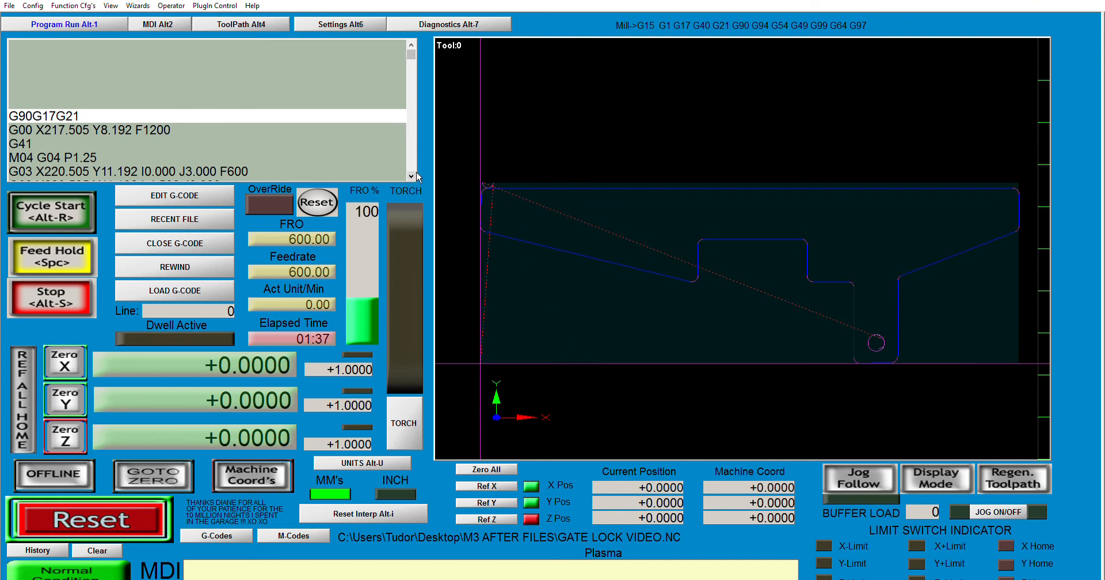
pyautogui.scroll(-8, 417, 174)
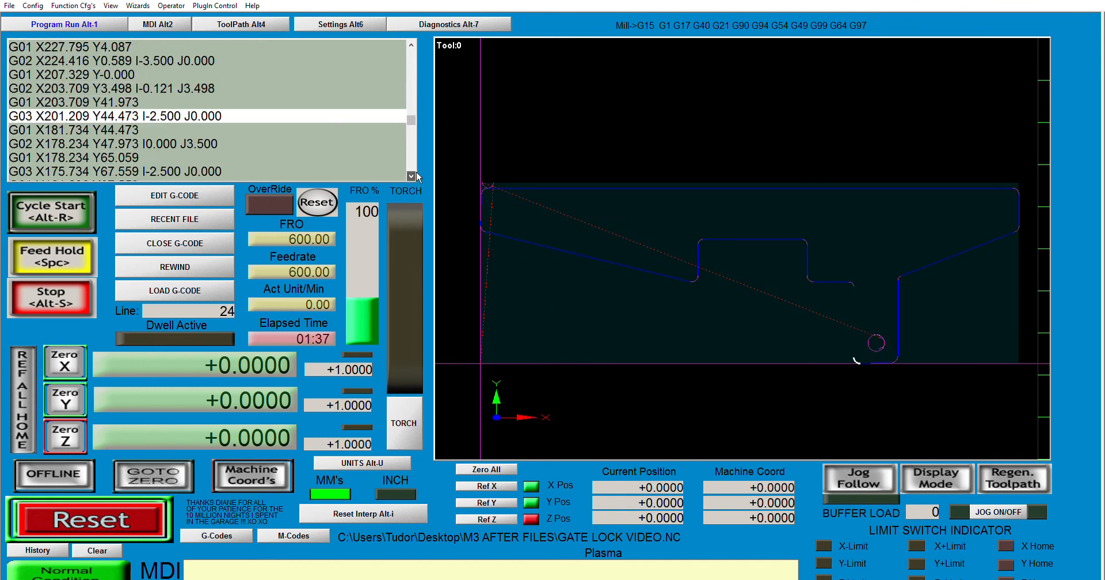
pyautogui.scroll(-5, 416, 174)
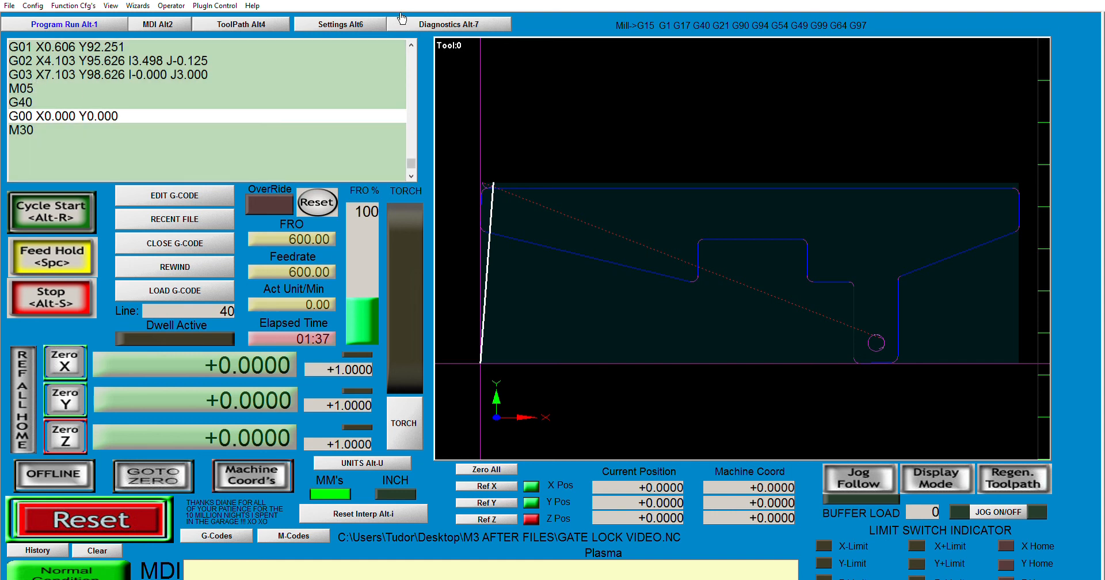
pyautogui.scroll(2, 418, 41)
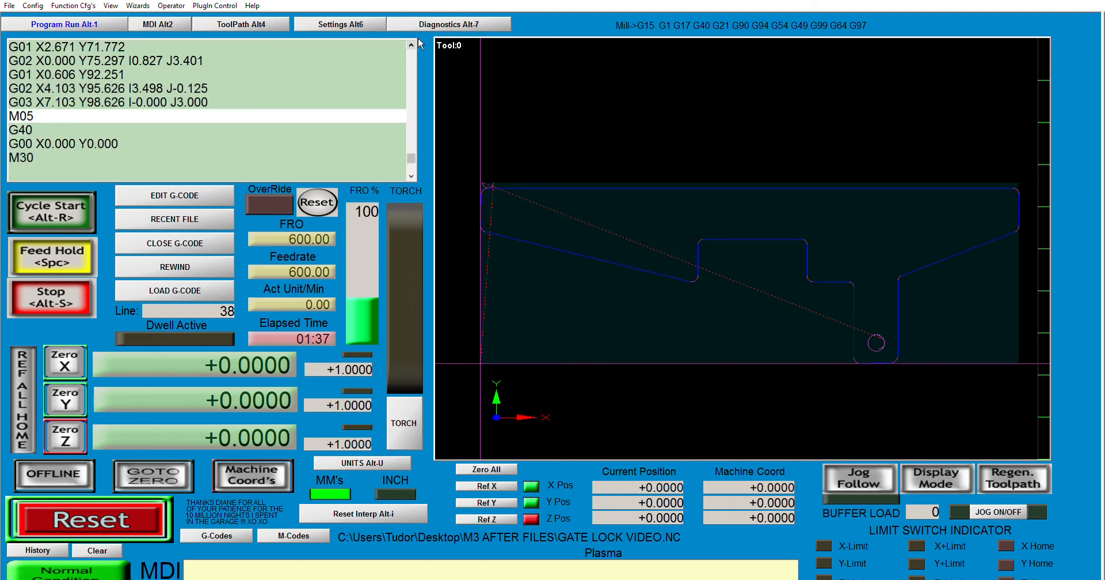